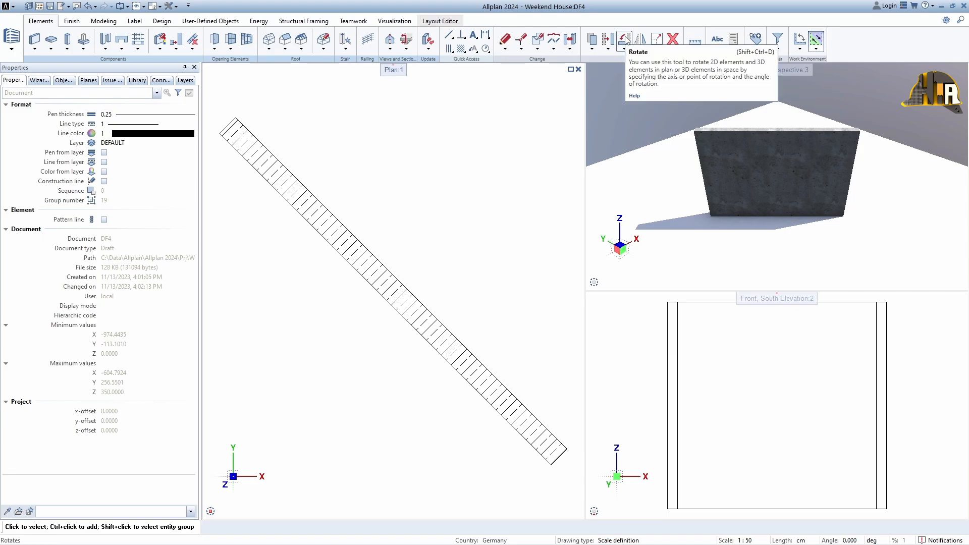
- Rotate the diagonal wall in plan by 50 degrees about the bottom corner of its lower-right end
click(624, 39)
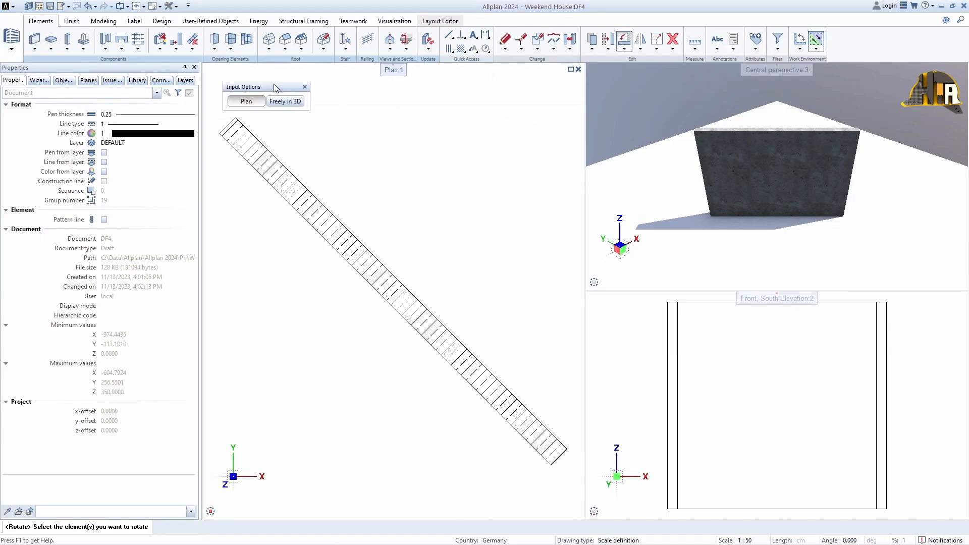
click(368, 254)
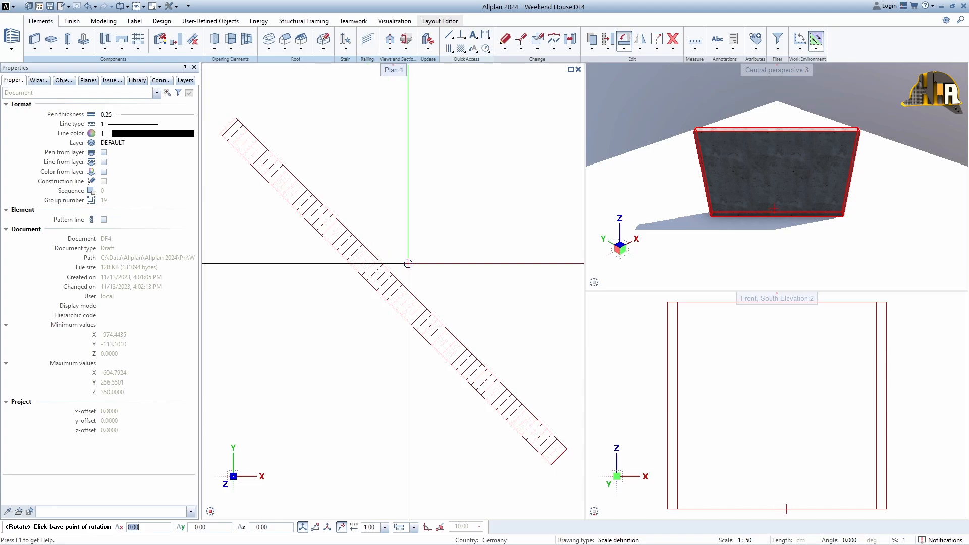
click(551, 465)
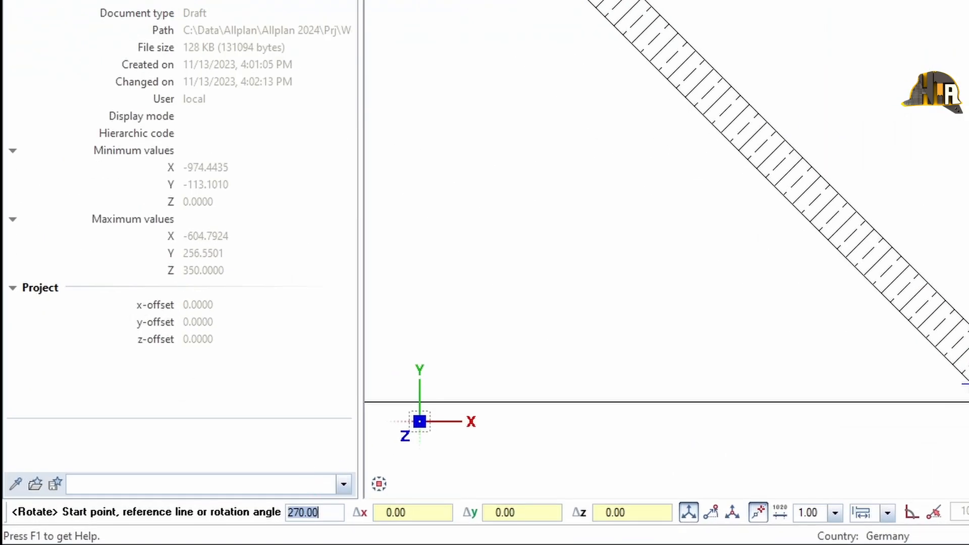
text(50)
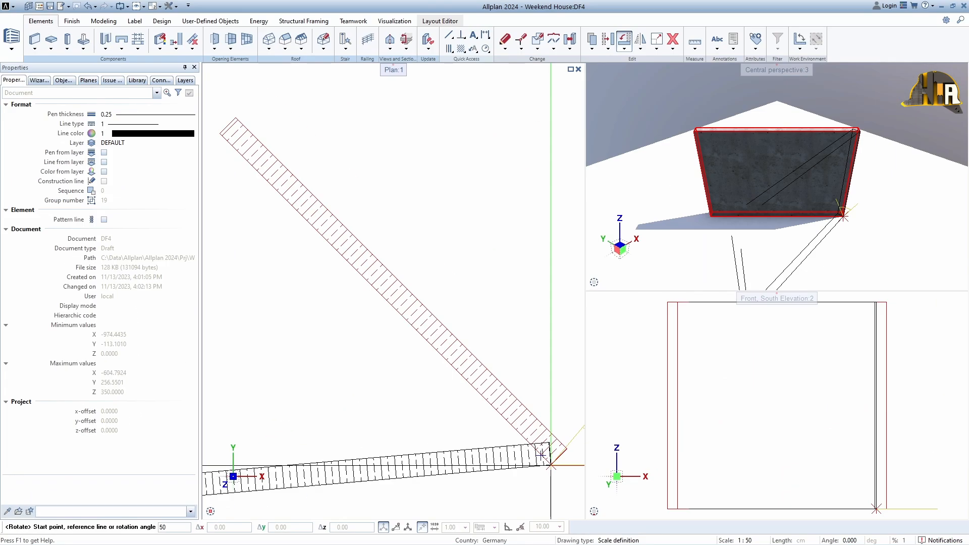
key(Return)
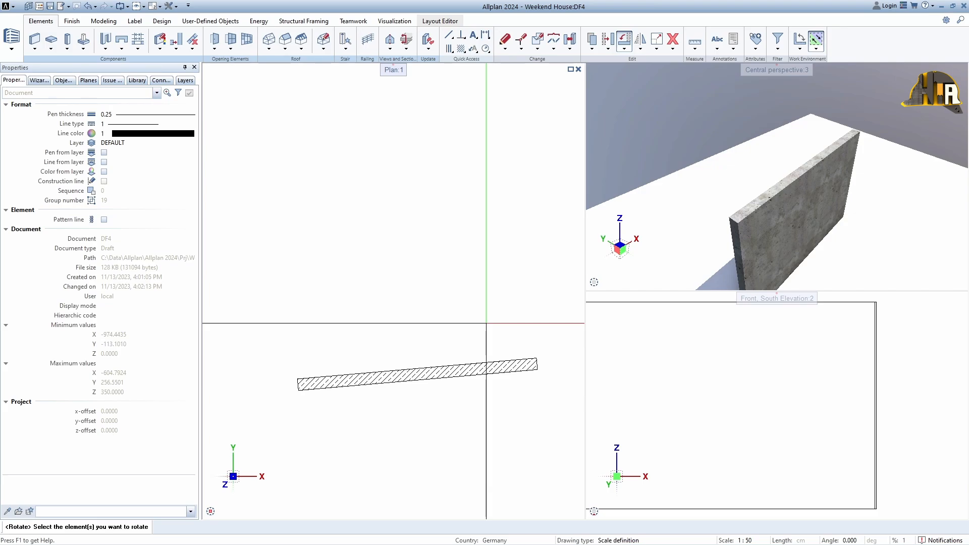
- Rotate the wall freely about its lower-right corner, using its lower-left corner as reference, until it slopes diagonally up to the right
click(480, 374)
click(537, 370)
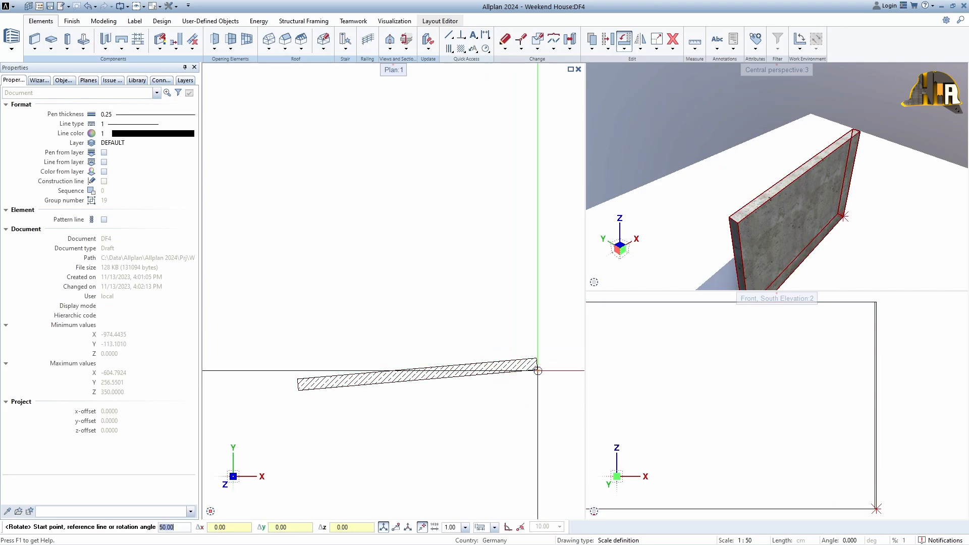
click(298, 391)
scroll(454, 291, down, 2)
middle_drag(454, 290, 376, 306)
click(494, 302)
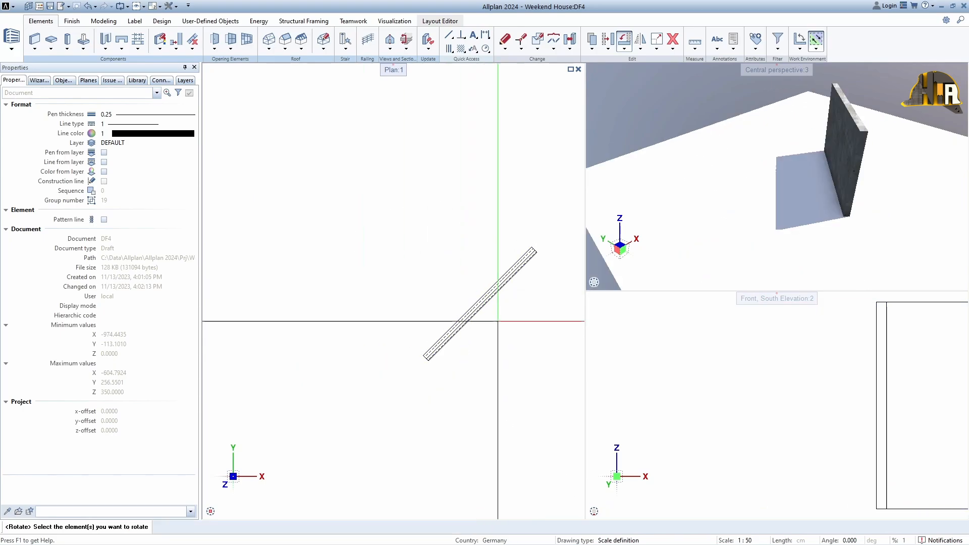
key(Escape)
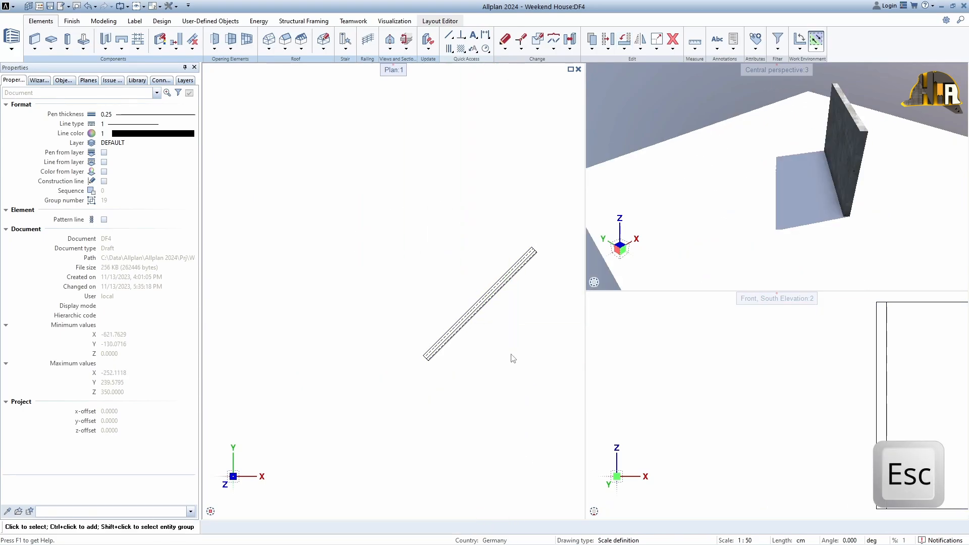
- Mirror the wall without a copy across a vertical axis just beyond its lower-left end
scroll(504, 356, up, 2)
middle_drag(495, 353, 445, 382)
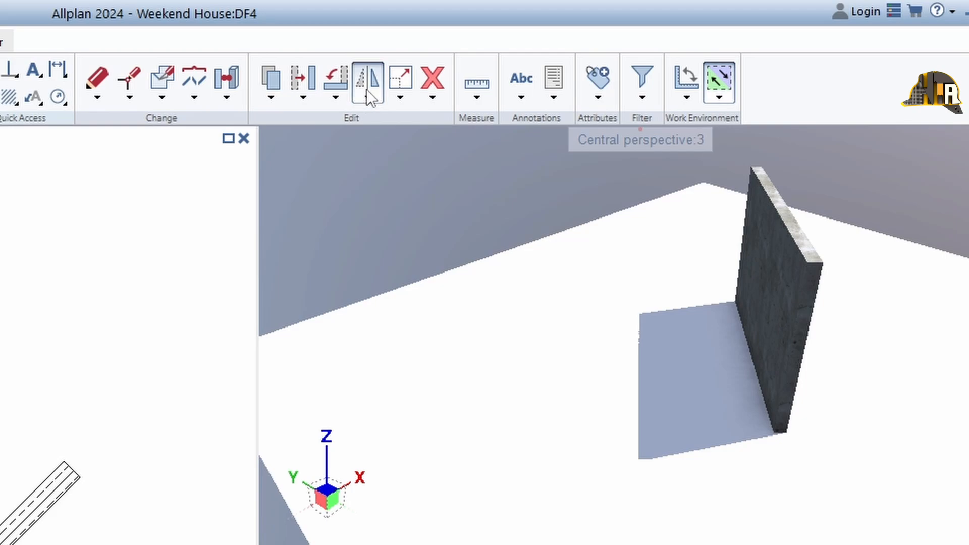
click(368, 94)
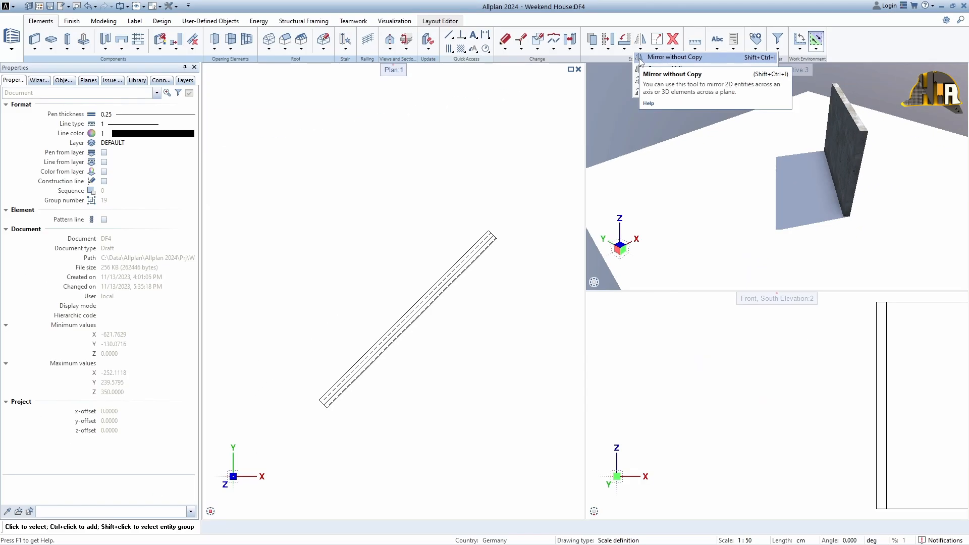
click(674, 57)
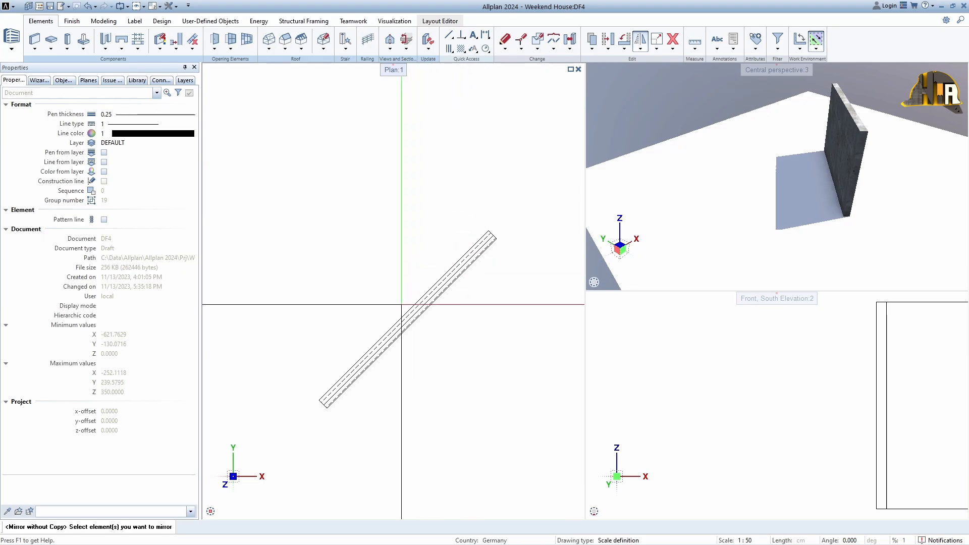
click(400, 320)
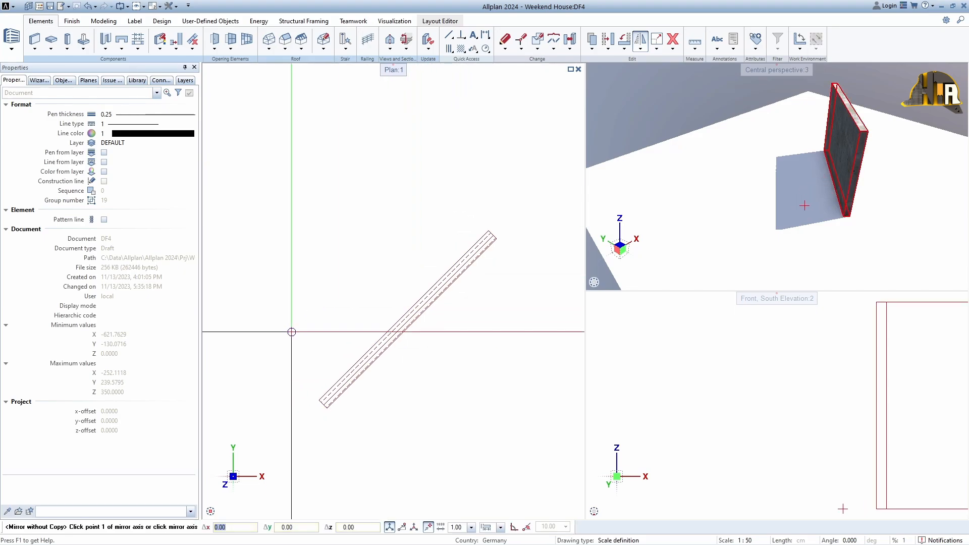
click(325, 333)
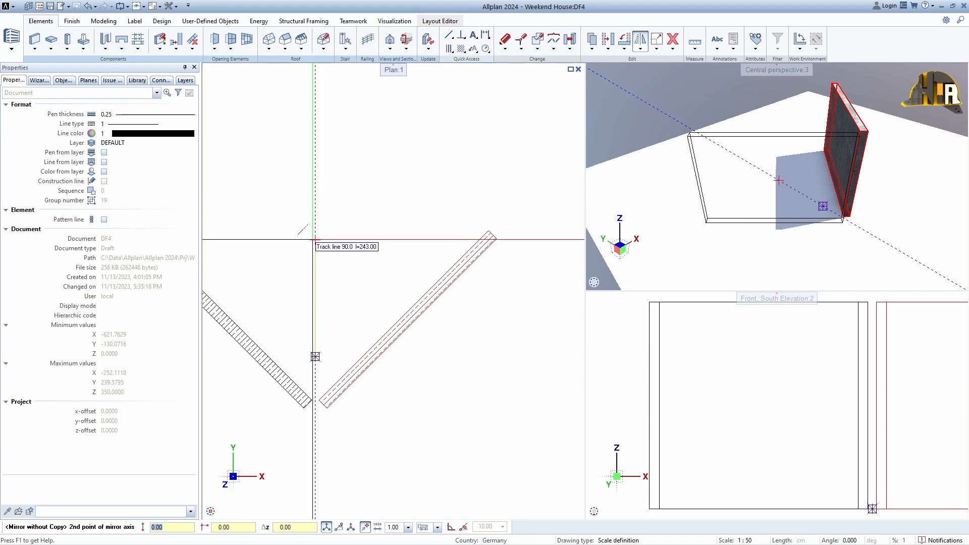
click(314, 235)
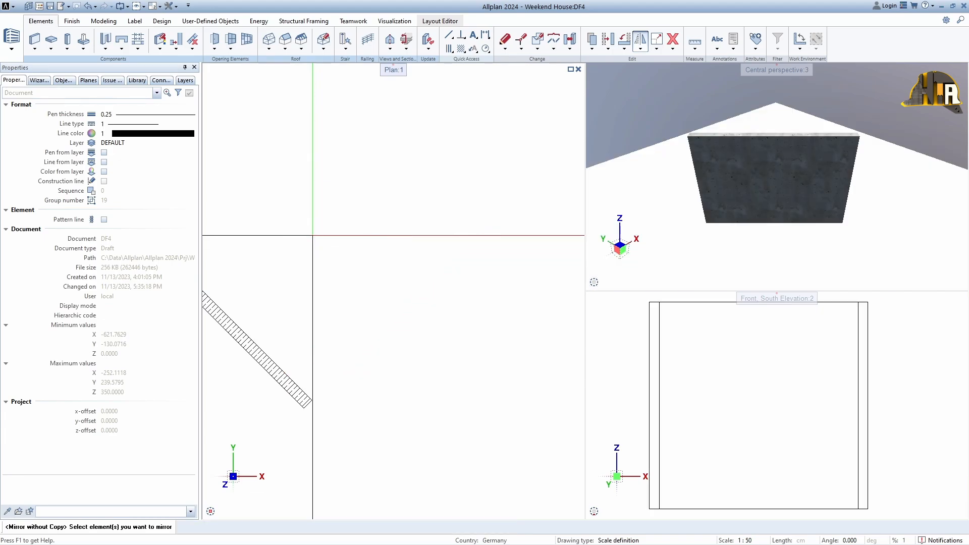
scroll(368, 316, down, 3)
middle_drag(368, 316, 391, 317)
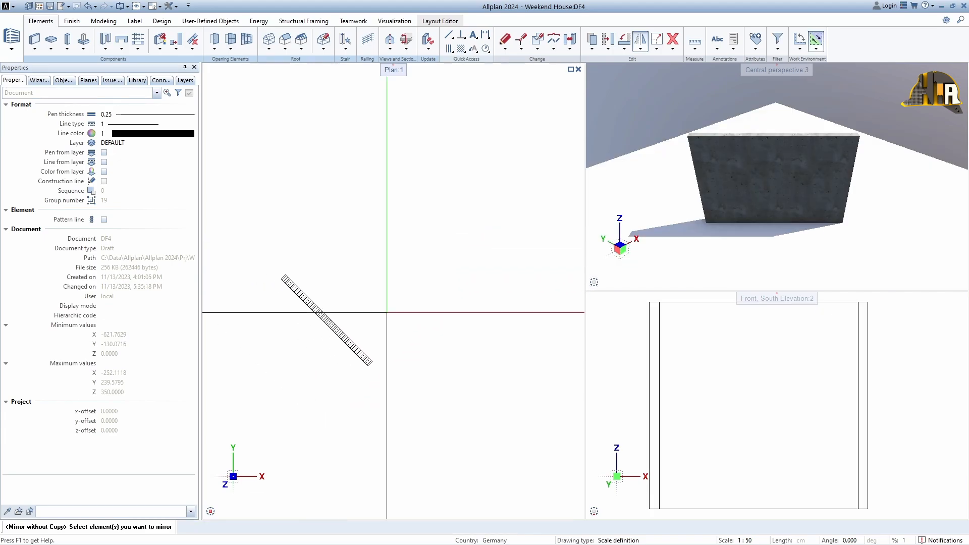
- Copy and mirror the wall across a vertical axis just beyond its lower-right end
click(640, 48)
click(656, 74)
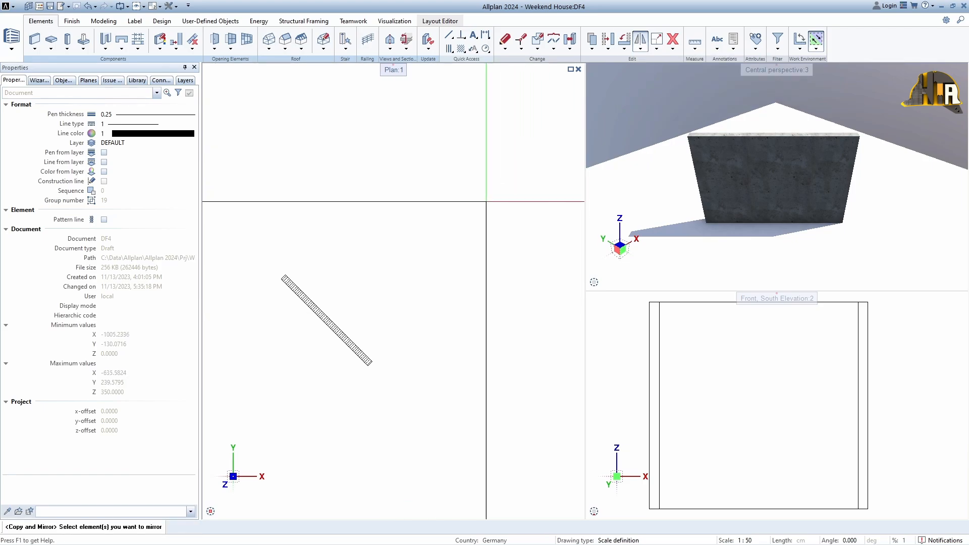
drag(361, 313, 333, 336)
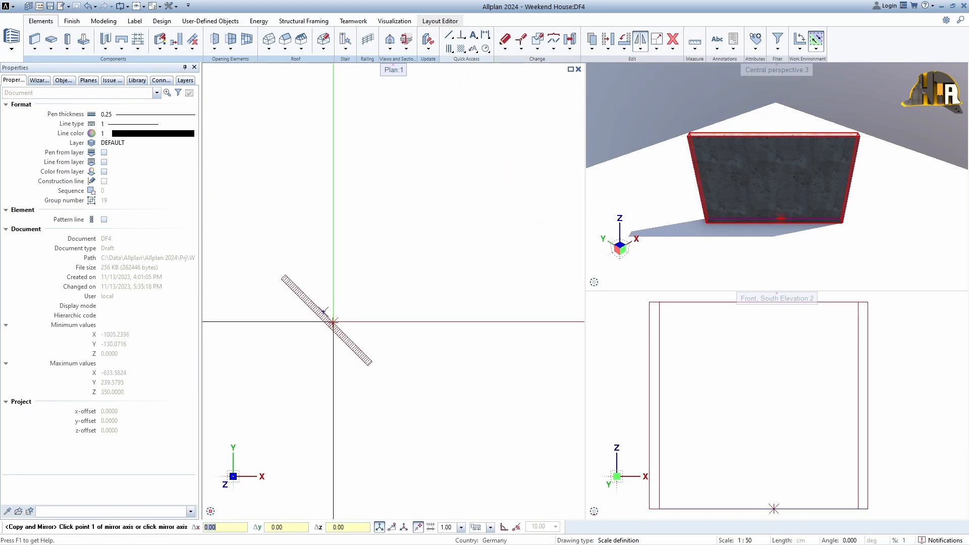
click(392, 345)
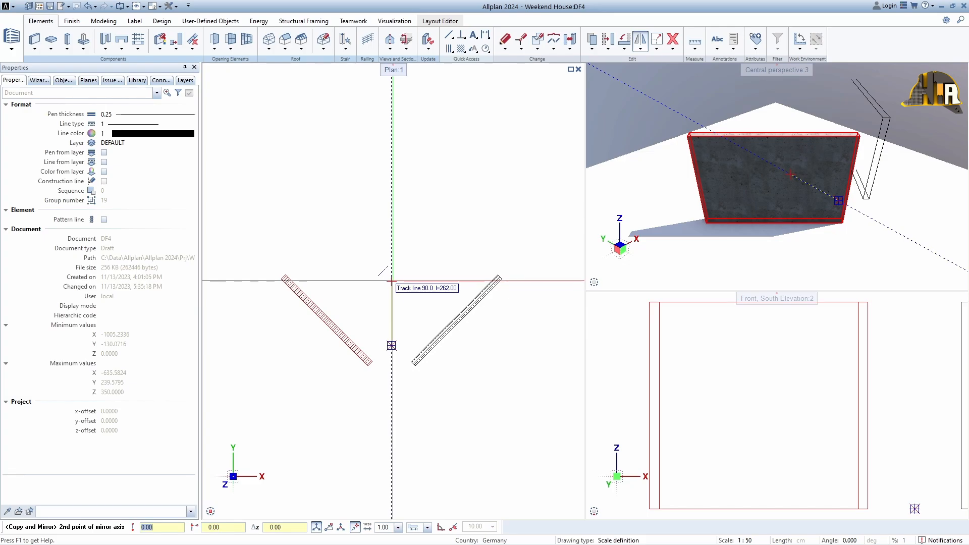
click(391, 282)
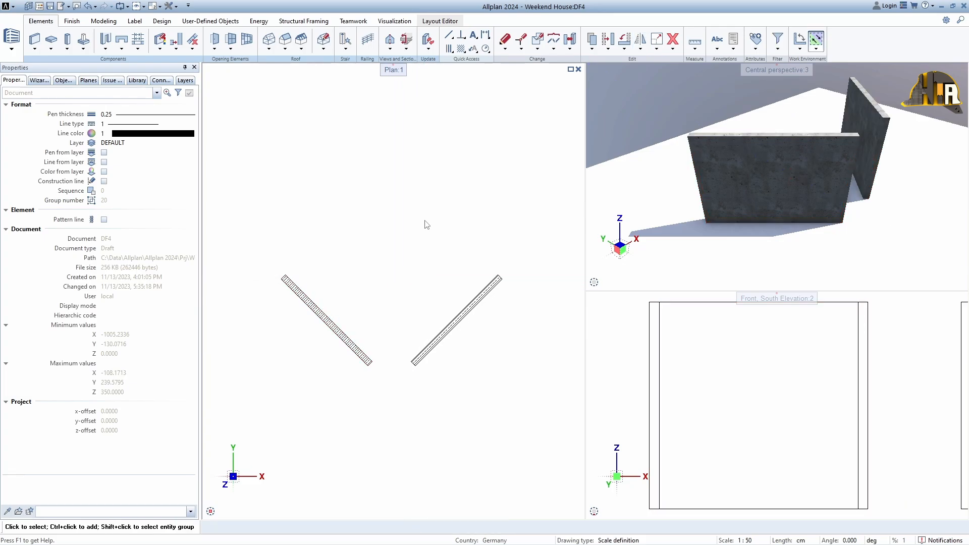
- Draw a horizontal line in plan, centred above the two walls
click(448, 34)
click(323, 252)
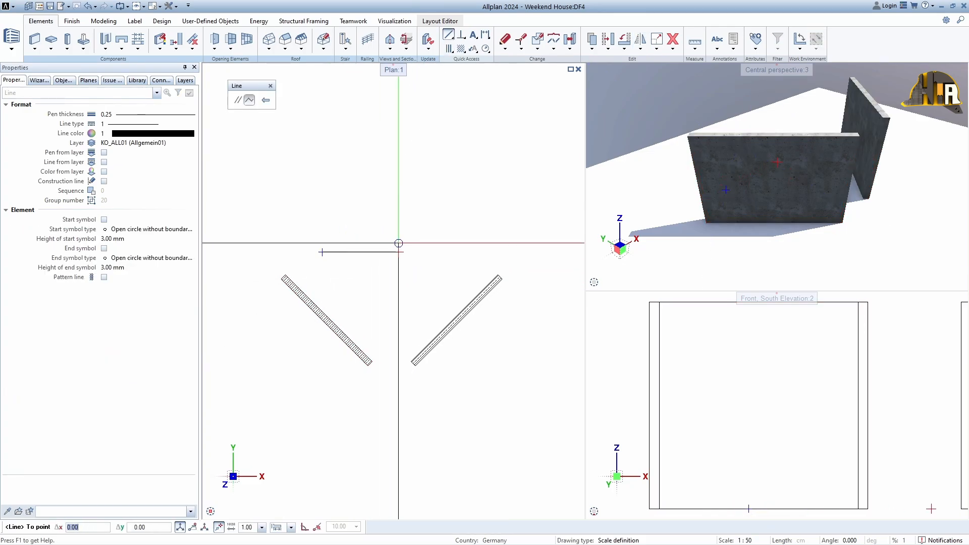
click(439, 251)
key(Escape)
- Copy and mirror both walls upward, using the horizontal line as the mirror axis
click(641, 48)
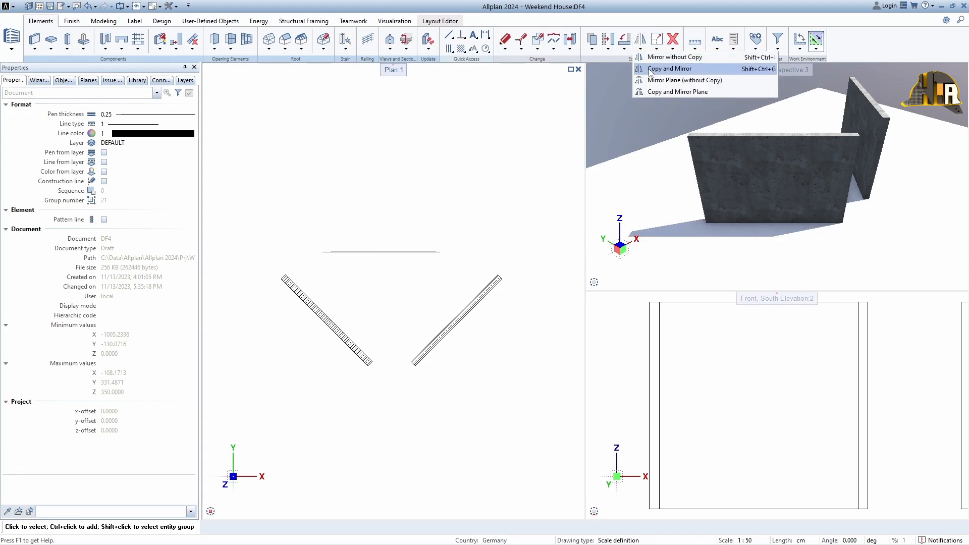
click(703, 67)
drag(508, 367, 292, 303)
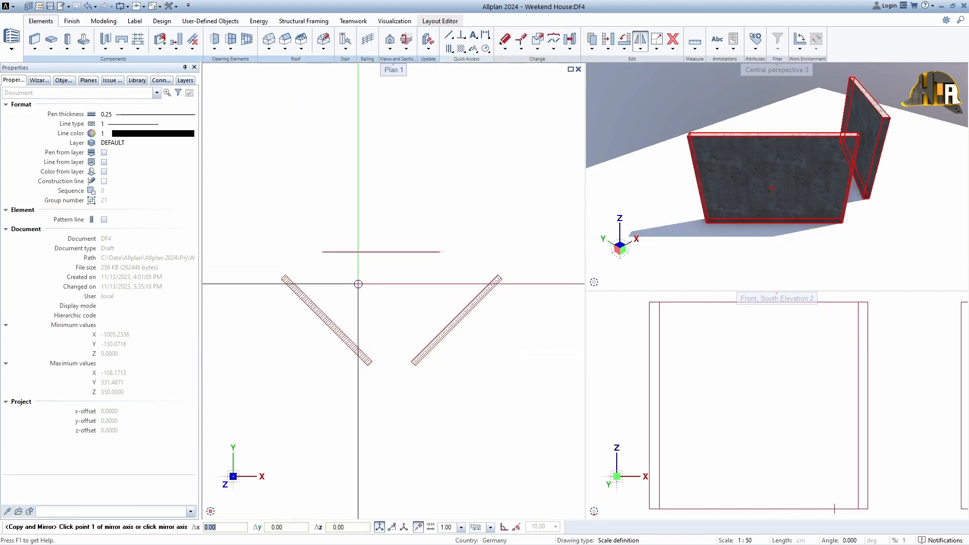
click(377, 251)
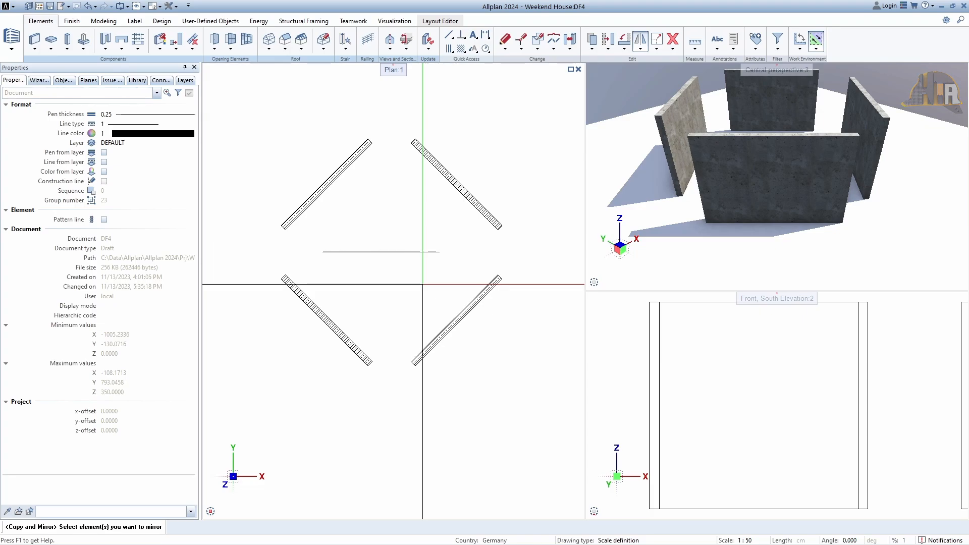
key(Escape)
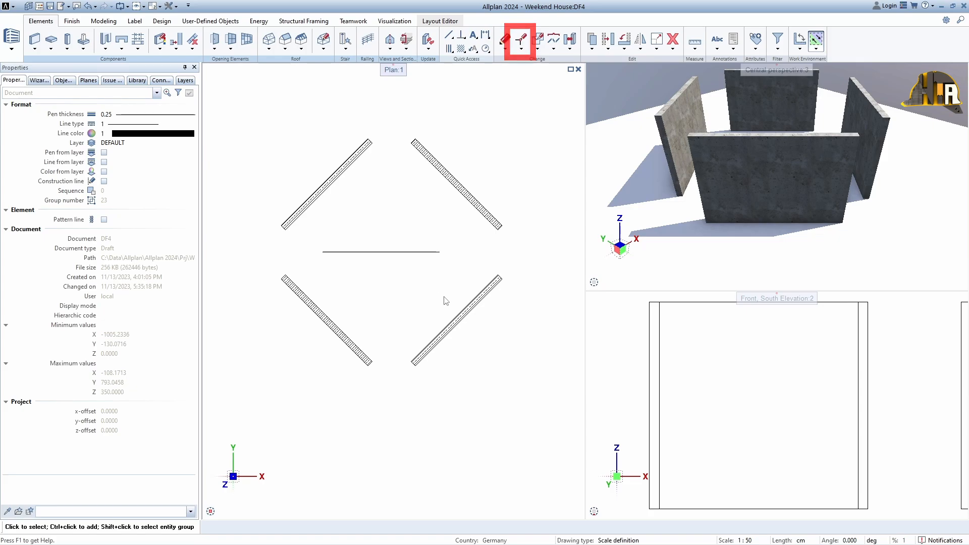
- Stretch the upper end of the upper-left wall upward so that the wall stands steeper in plan
click(527, 42)
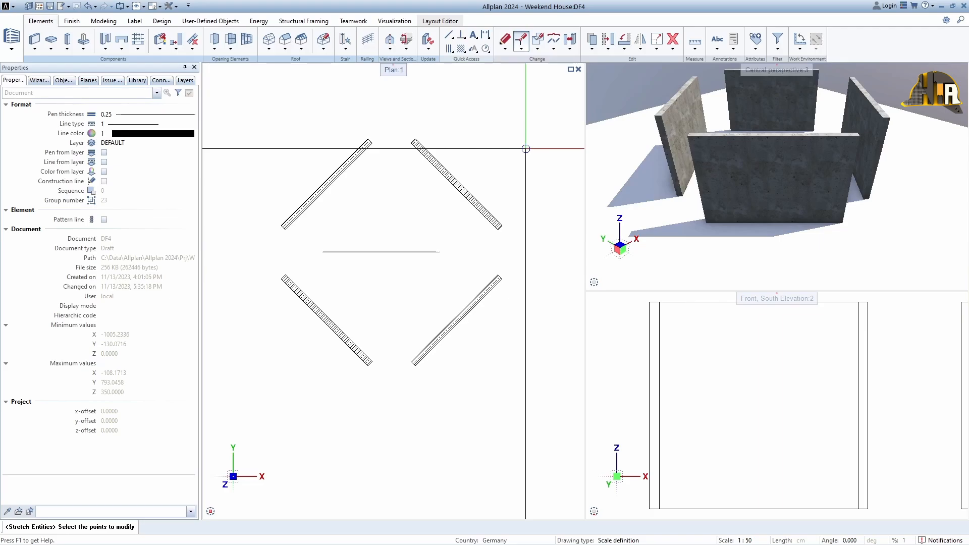
scroll(380, 109, up, 4)
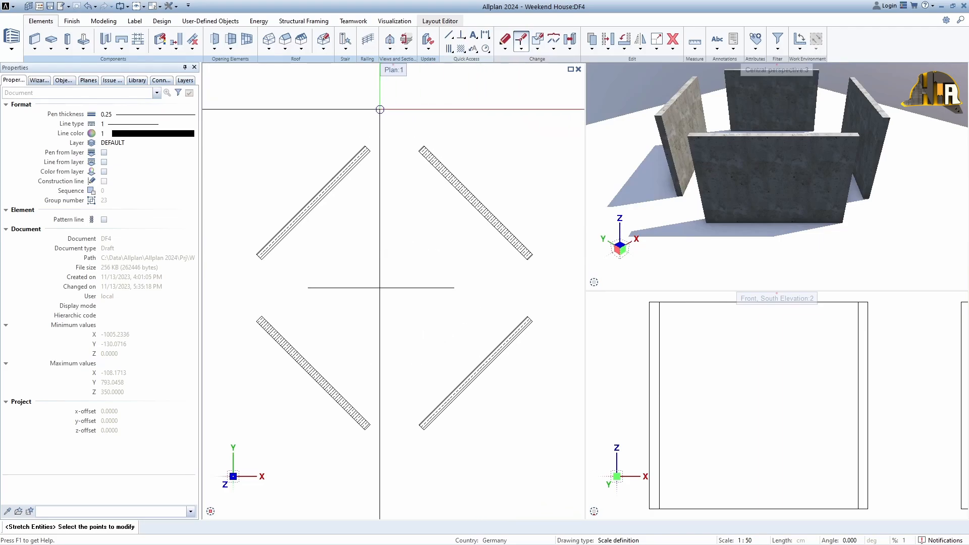
drag(328, 147, 364, 202)
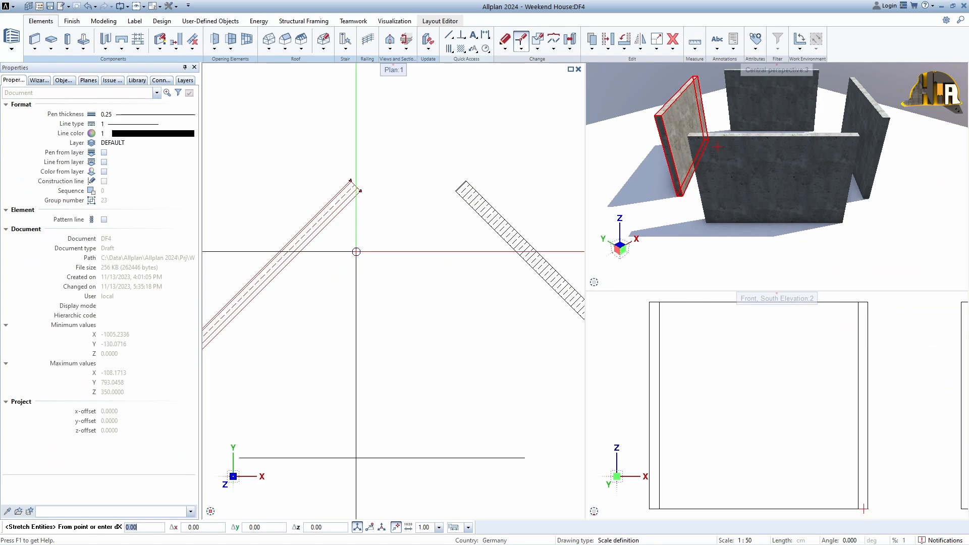
click(356, 251)
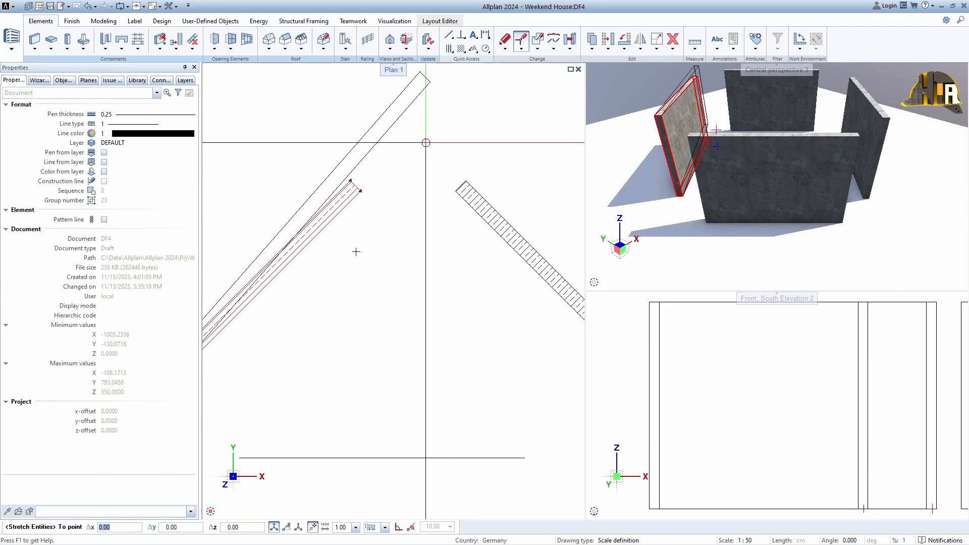
scroll(355, 147, down, 2)
middle_drag(355, 149, 458, 185)
click(382, 192)
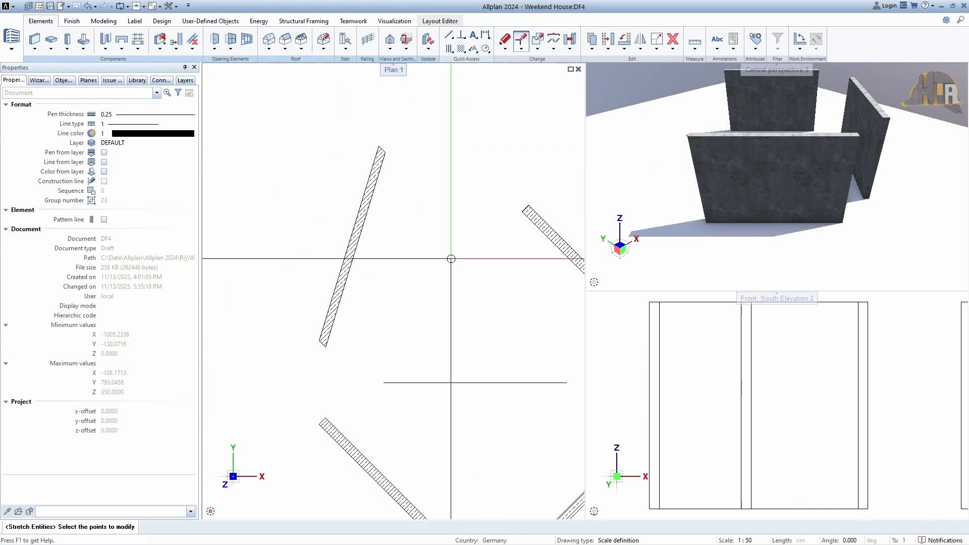
key(Escape)
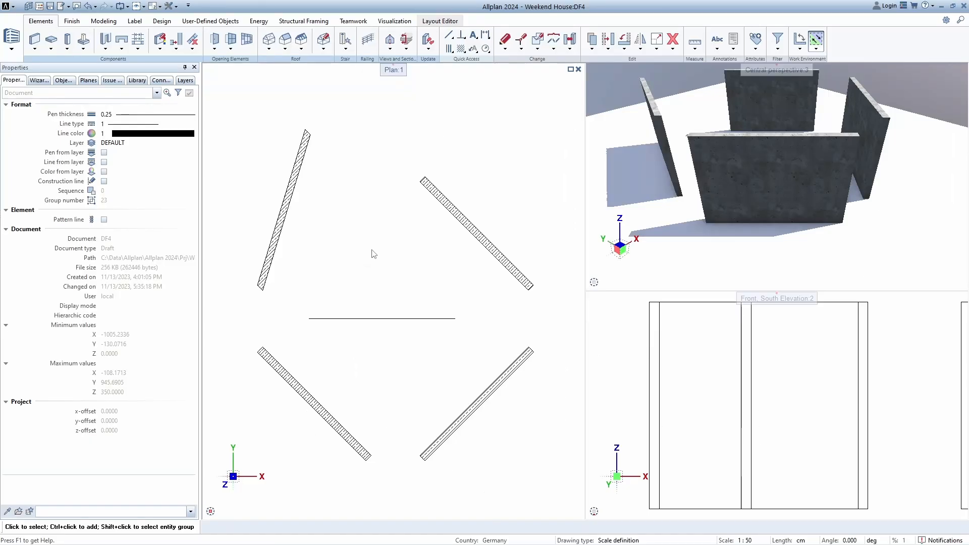
- Move the upper-right wall horizontally to the right, constraining the movement to a straight line
key(shift)
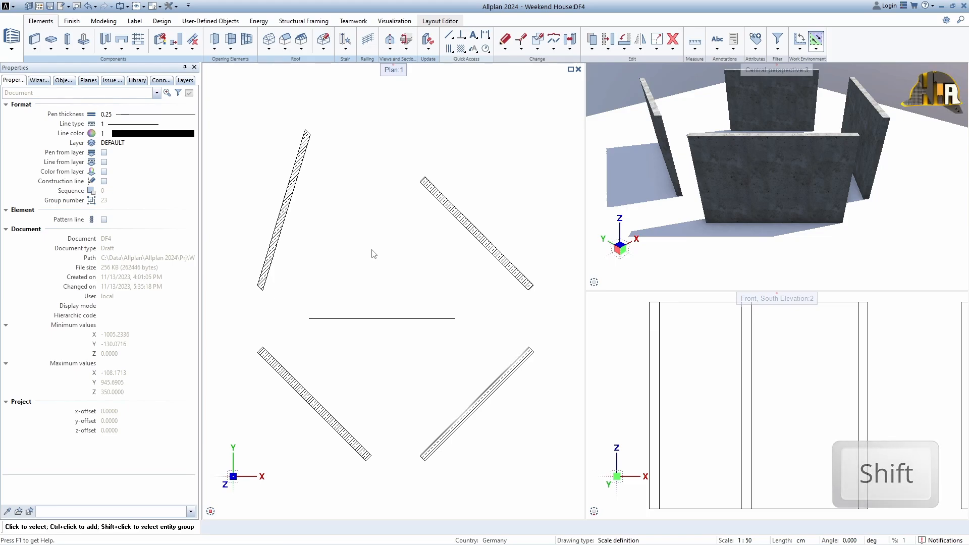
click(607, 43)
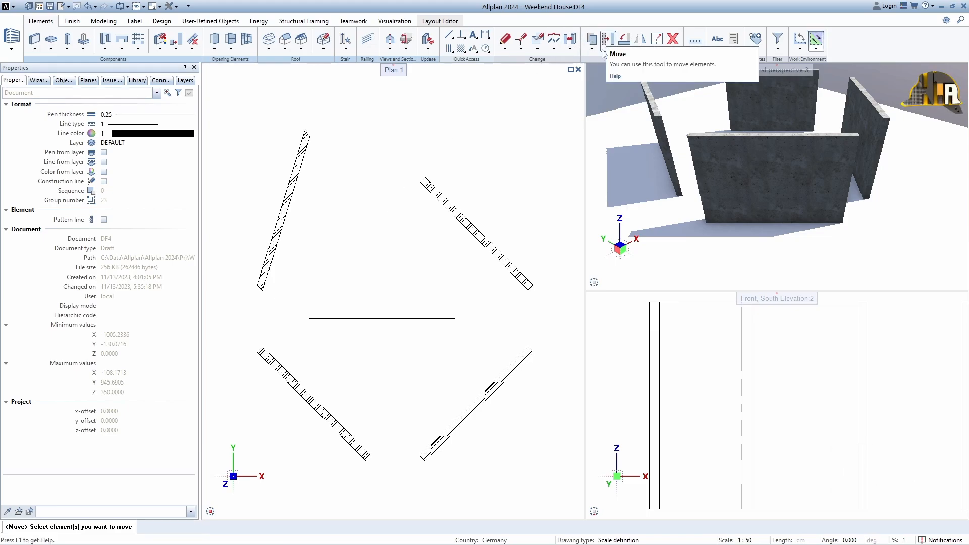
drag(523, 148, 460, 217)
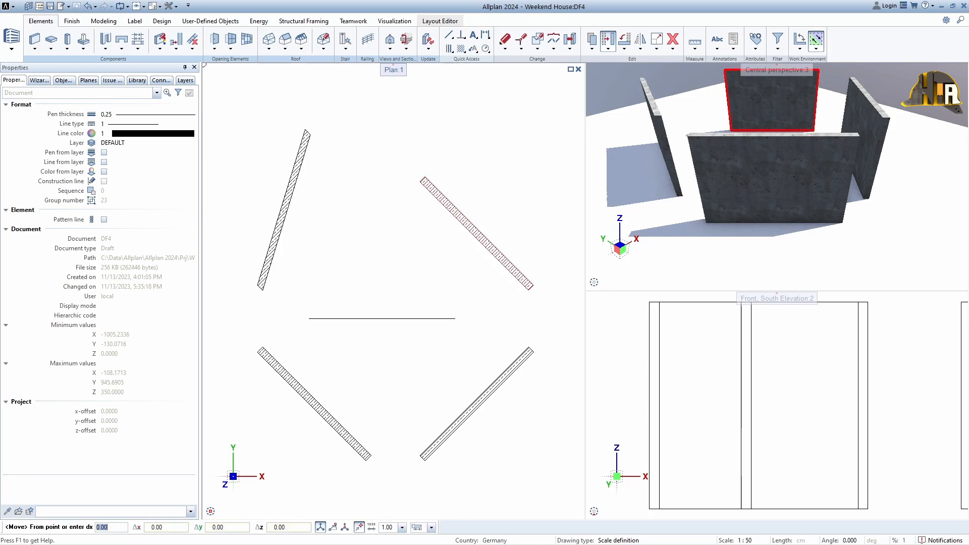
click(464, 216)
middle_drag(474, 208, 358, 237)
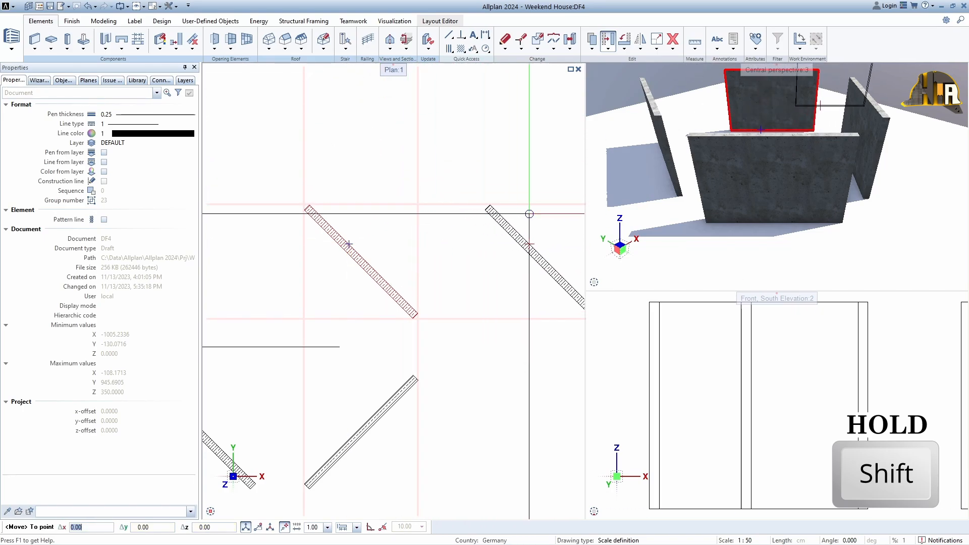
shift+click(547, 245)
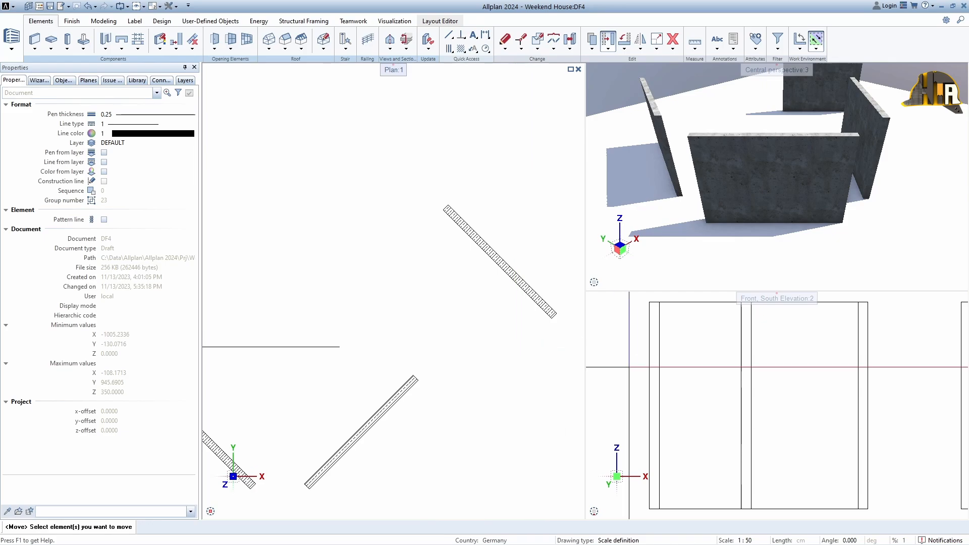
- Define a custom system angle of 33 degrees for the drawing axes
click(842, 541)
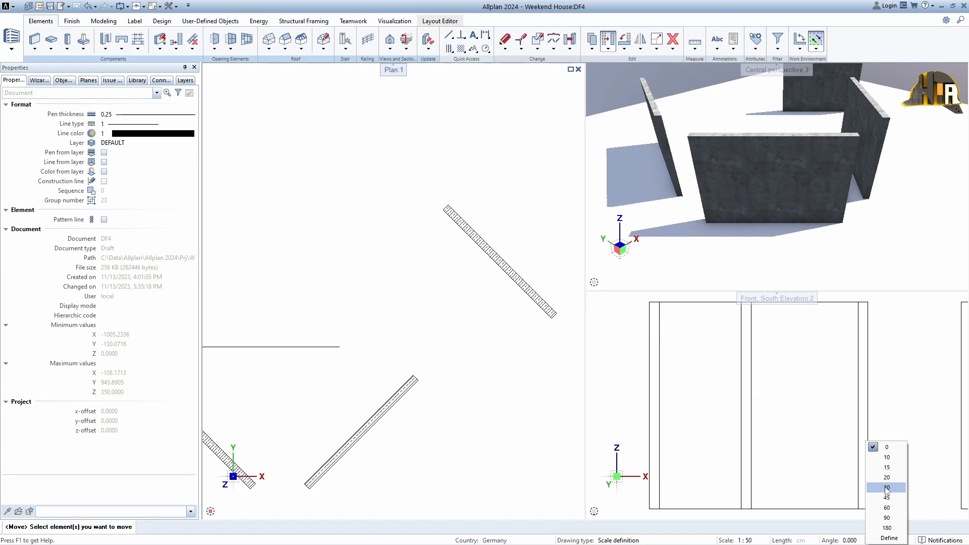
click(891, 538)
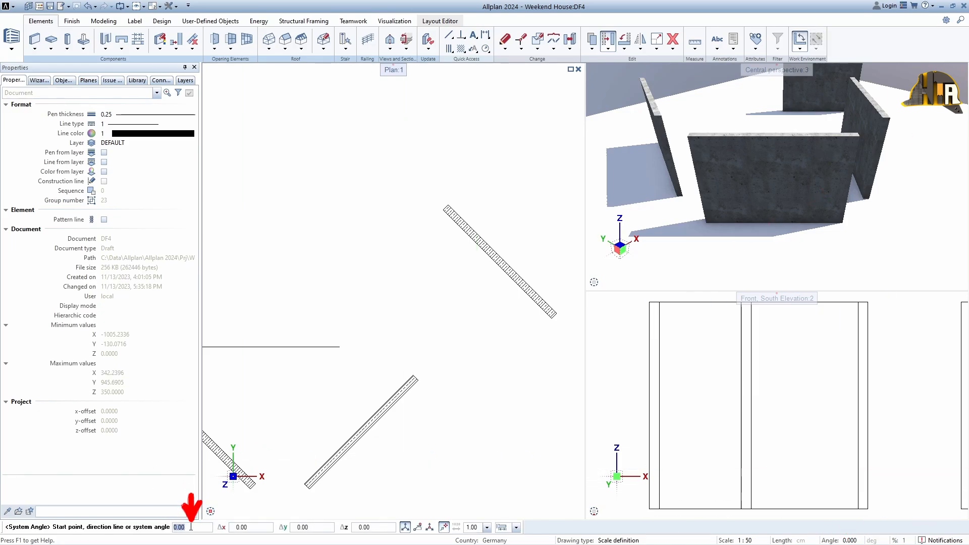
text(33)
key(Return)
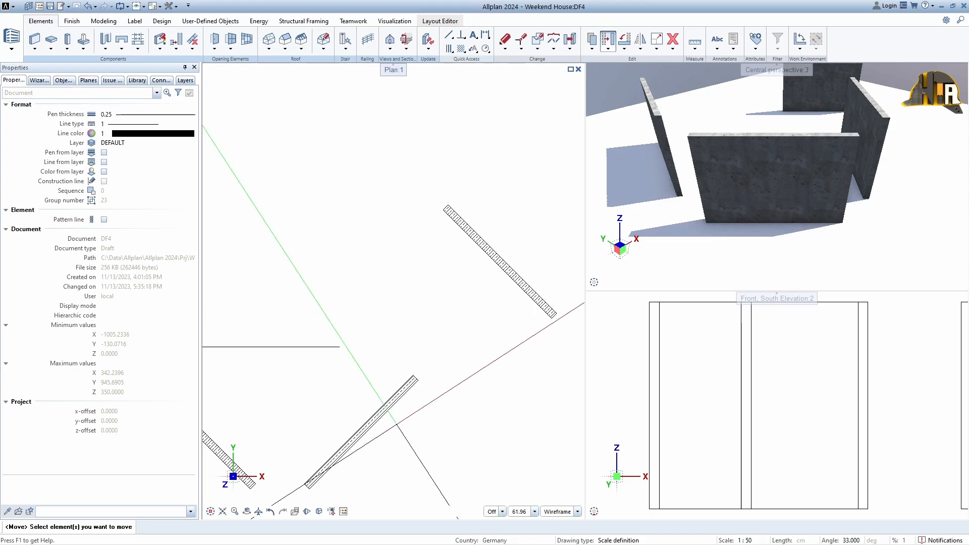
- Move the upper-right wall in plan up and to the right along the 33-degree axis
middle_drag(487, 250, 381, 309)
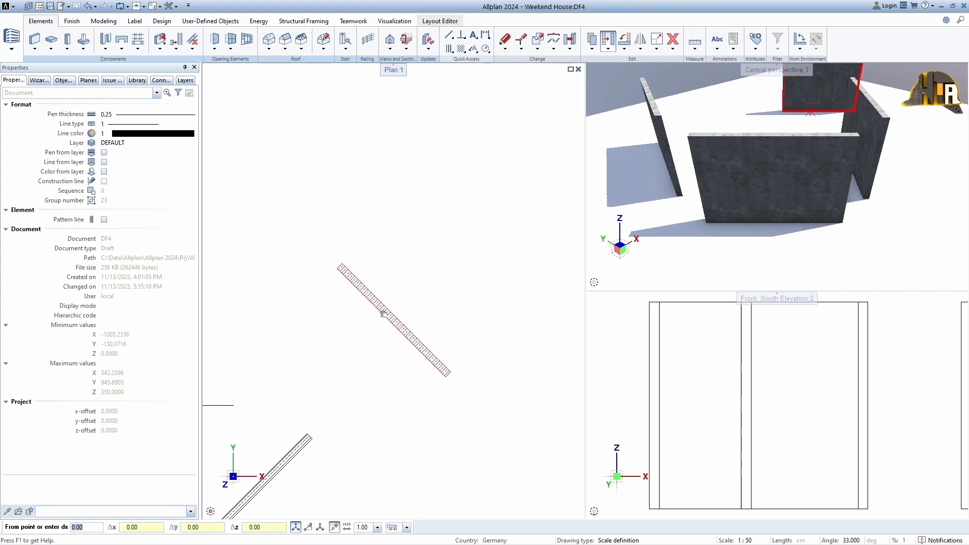
click(378, 320)
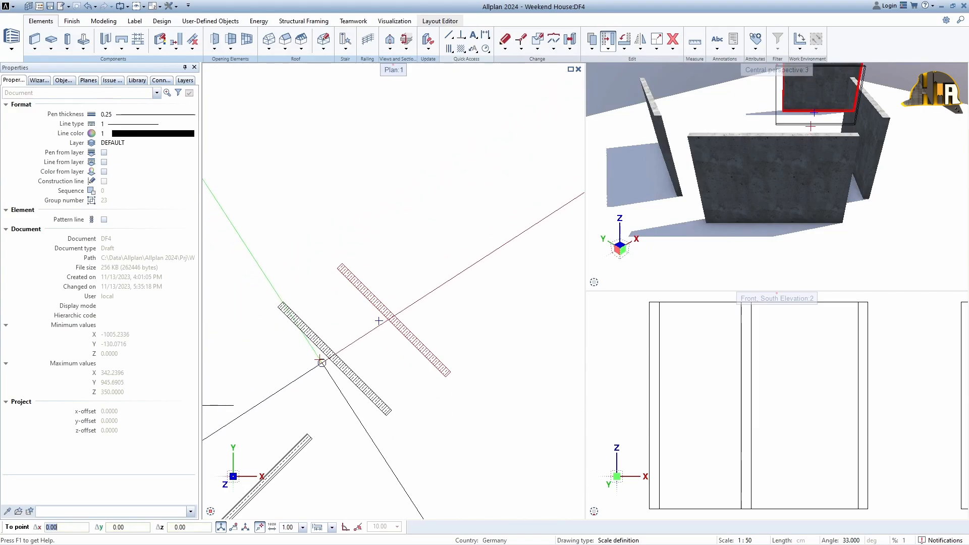
click(504, 237)
- Copy the lower-right wall three times in plan, placing the copies parallel to it toward the lower right
scroll(450, 269, down, 4)
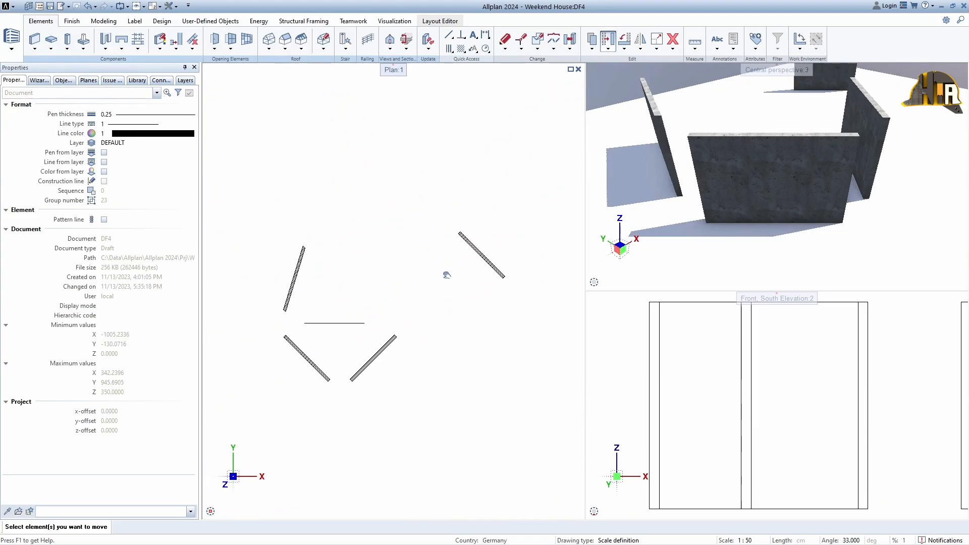
middle_drag(447, 275, 456, 275)
click(591, 39)
click(384, 351)
click(385, 349)
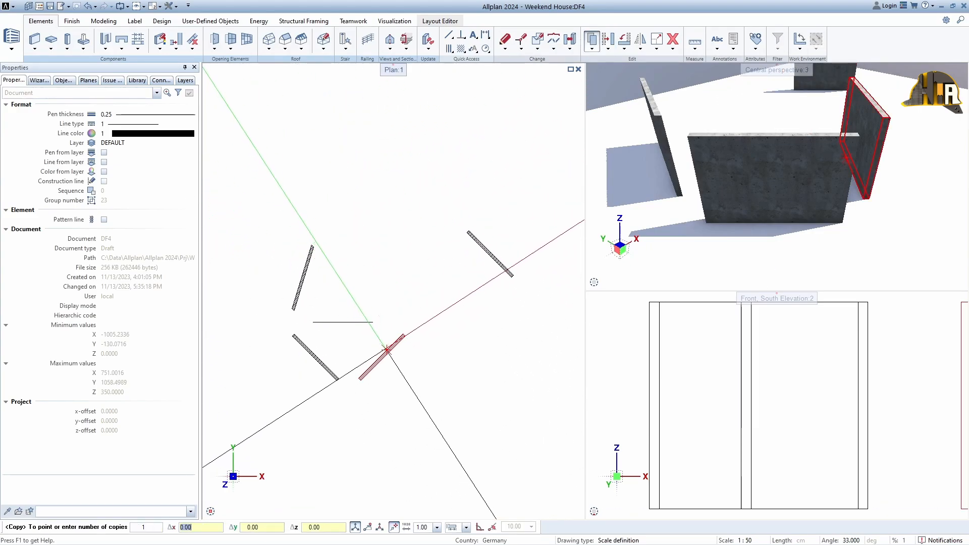
scroll(397, 364, up, 3)
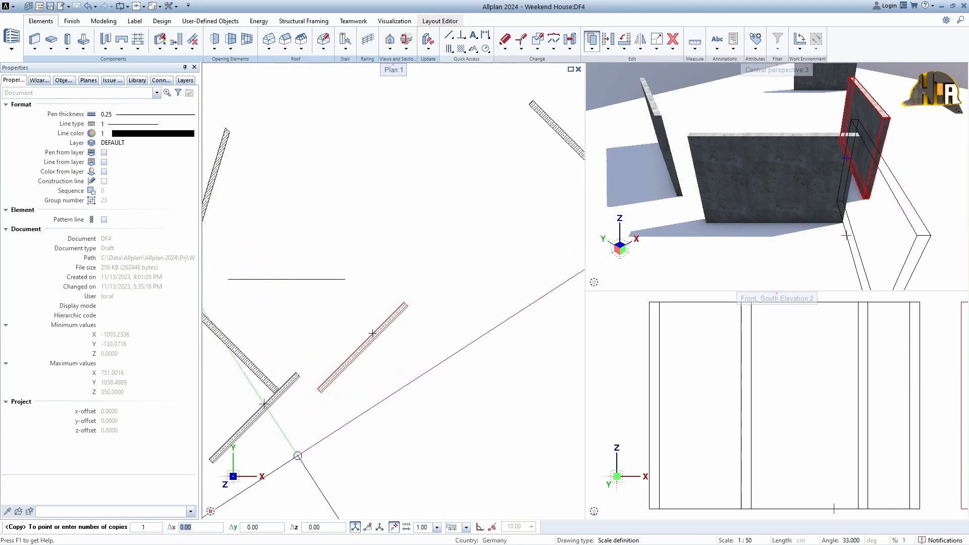
click(428, 418)
scroll(390, 409, up, 2)
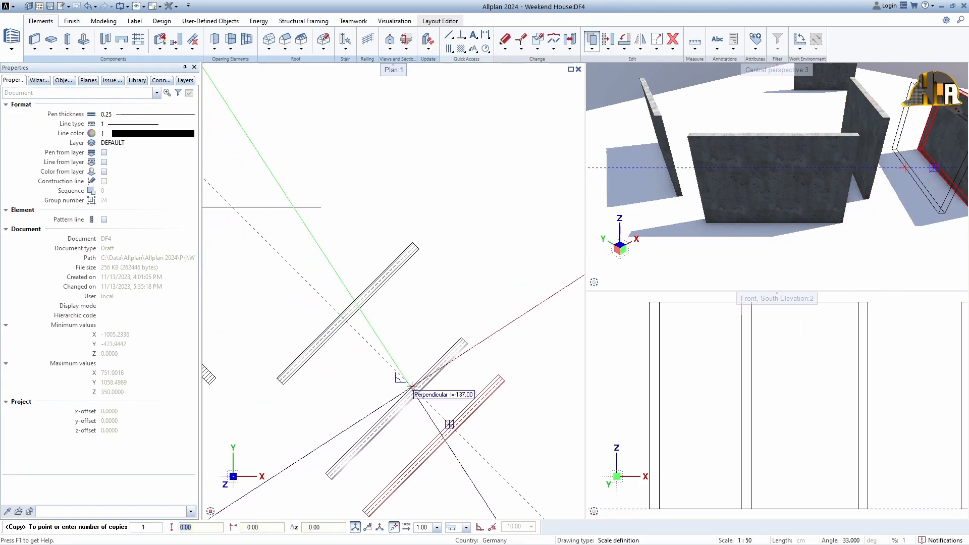
click(422, 382)
click(386, 345)
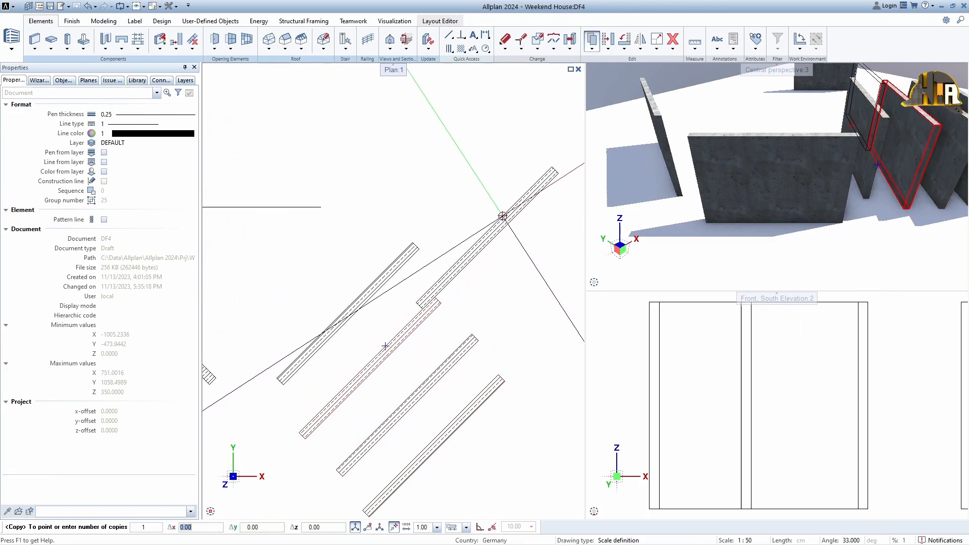
key(Escape)
key(Escape)
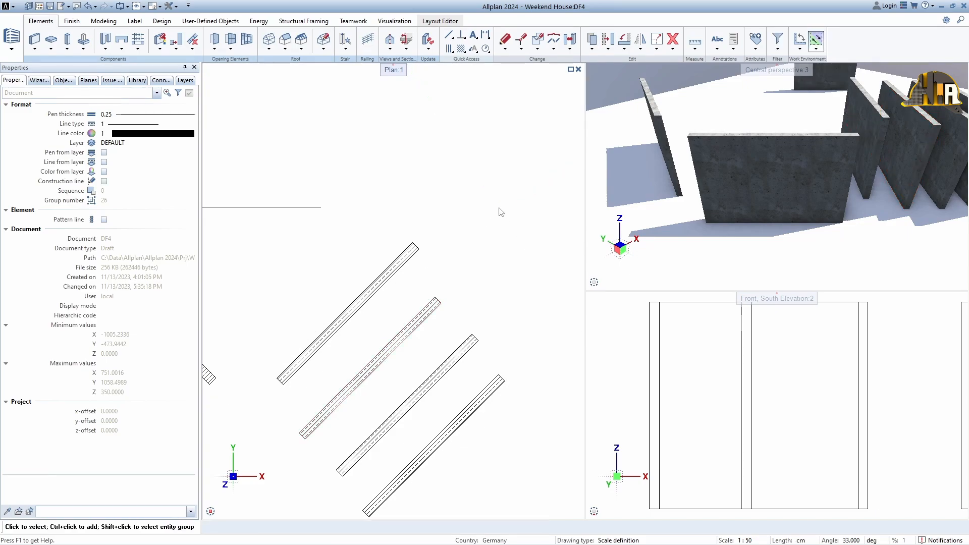
scroll(501, 231, down, 3)
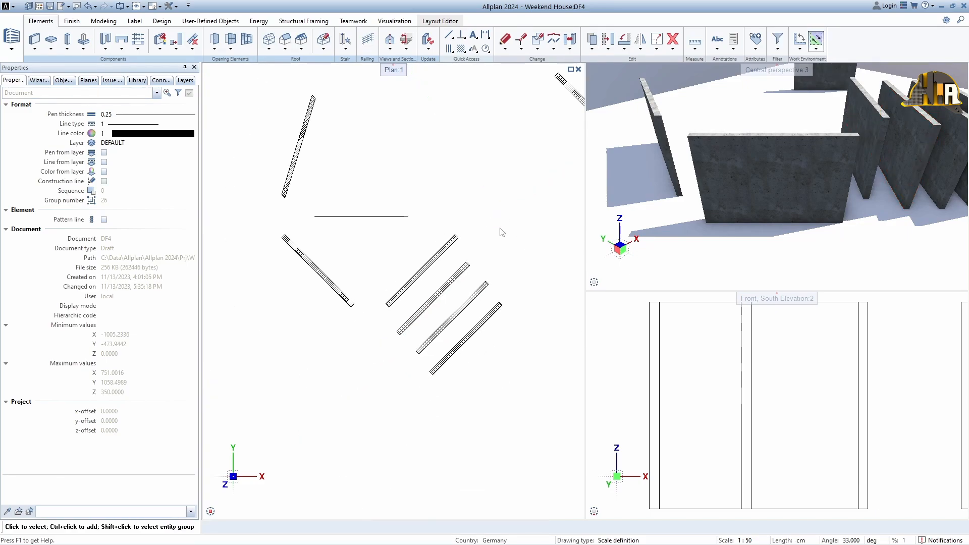